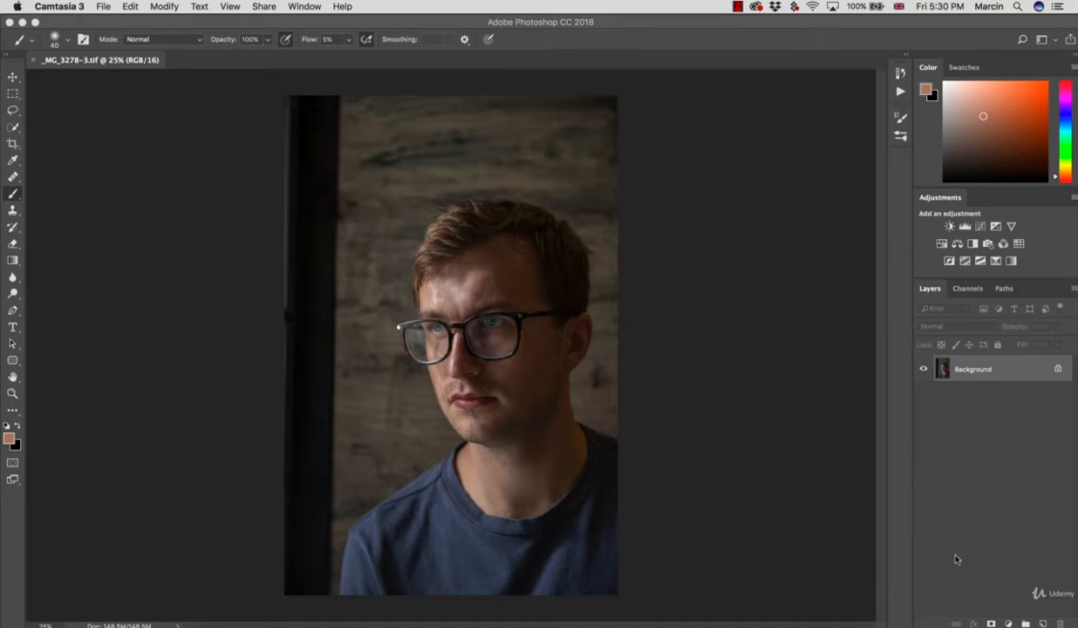
- Add a Levels adjustment layer with input levels of about 12, 0.97 and 249 and an output black of 11
left_click(1008, 622)
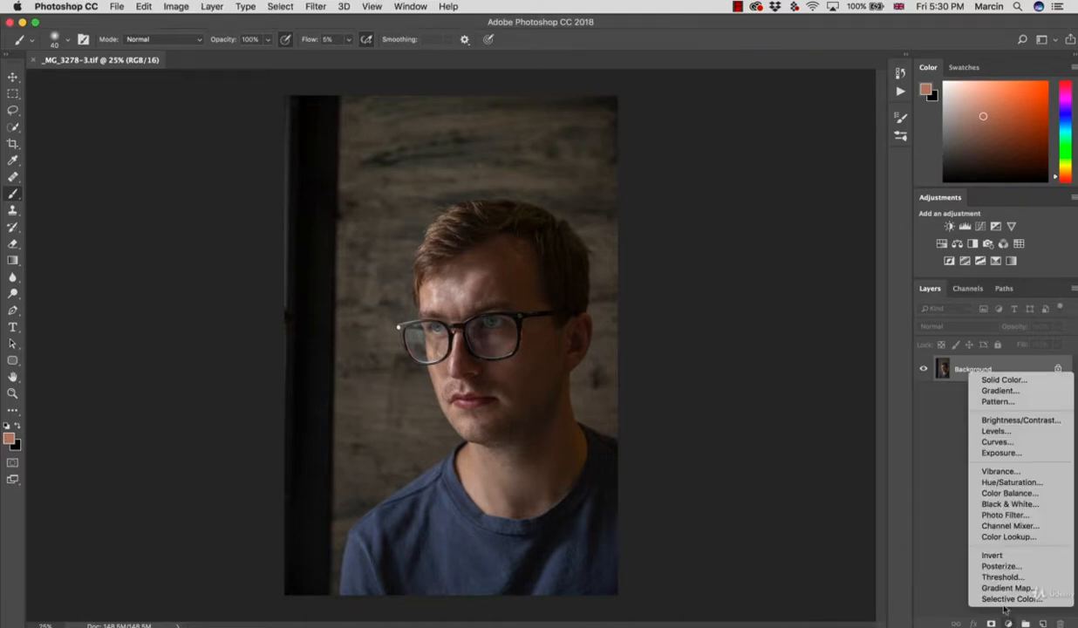
left_click(996, 431)
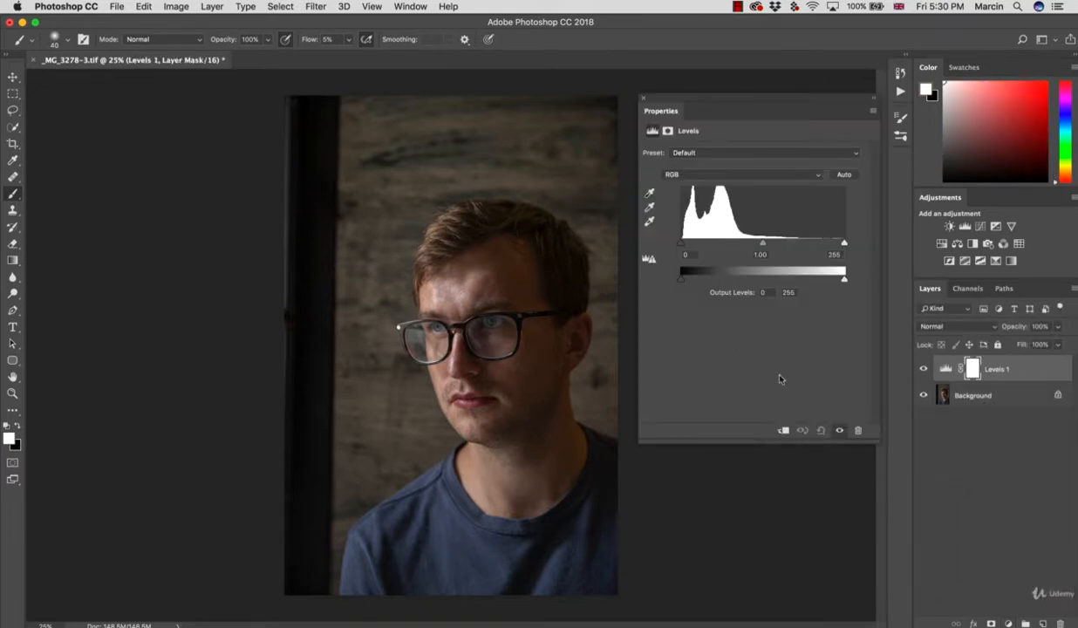
left_click_drag(683, 250, 688, 249)
left_click_drag(843, 245, 839, 243)
left_click_drag(682, 280, 688, 247)
left_click_drag(765, 245, 766, 246)
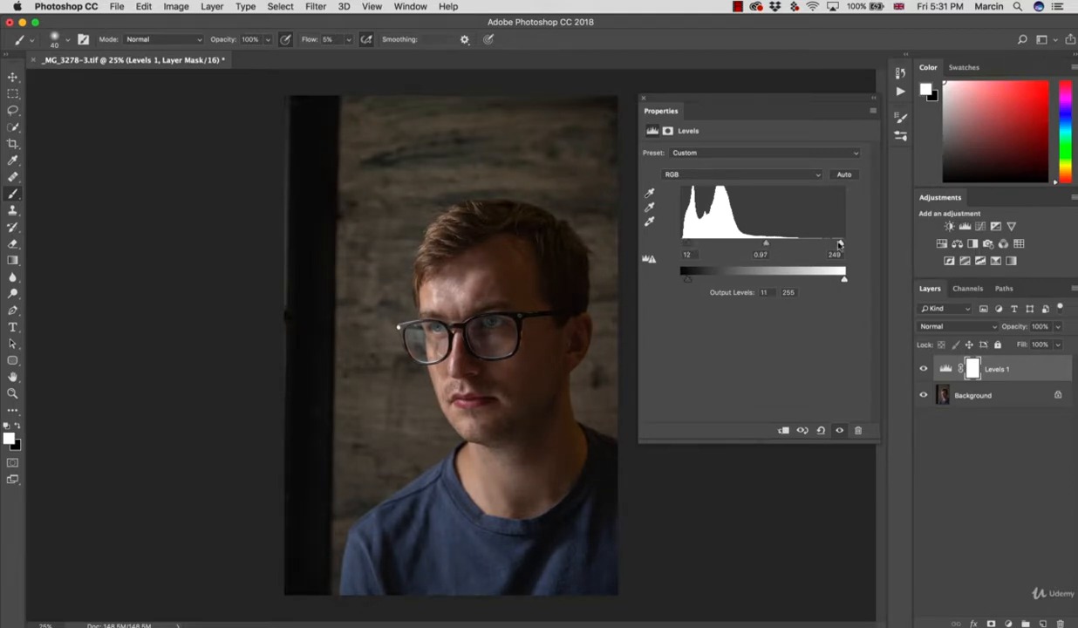
- Set the Levels input black to 16, input white to 230 and output black to 17, and compare the photo with and without the adjustment
left_click_drag(840, 245, 837, 248)
left_click_drag(689, 244, 691, 245)
left_click_drag(838, 244, 828, 245)
left_click_drag(688, 279, 692, 279)
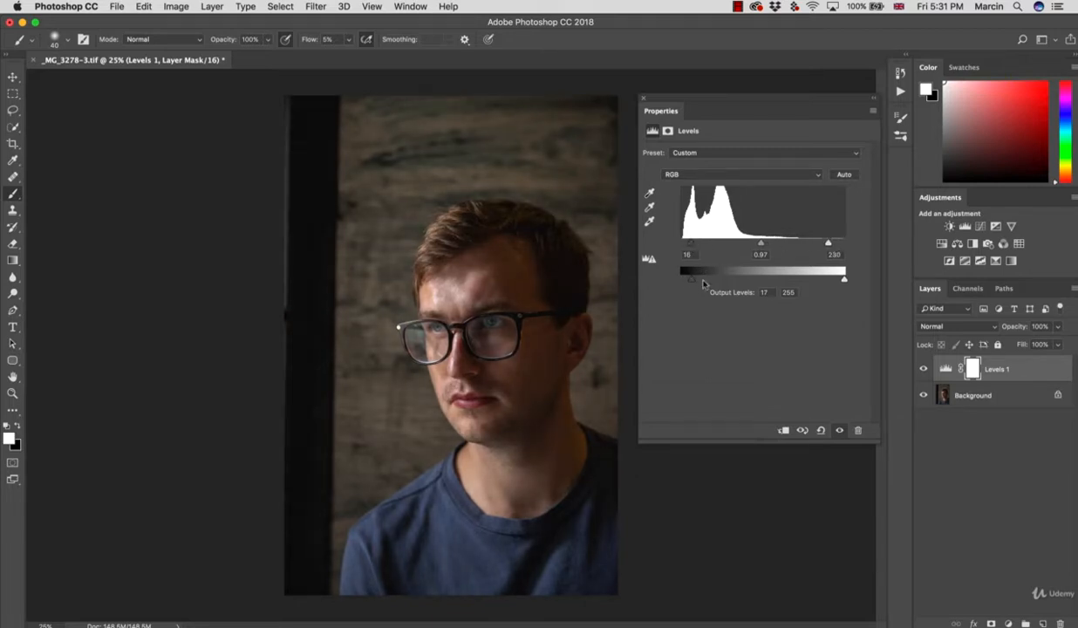
left_click(924, 369)
left_click(924, 369)
left_click(925, 369)
left_click(925, 368)
- Set the Levels output white to 248, midtones to 0.91 and input white to 222, with the layer's blend mode on Luminosity
left_click_drag(846, 280, 840, 279)
left_click_drag(764, 245, 823, 245)
left_click(935, 327)
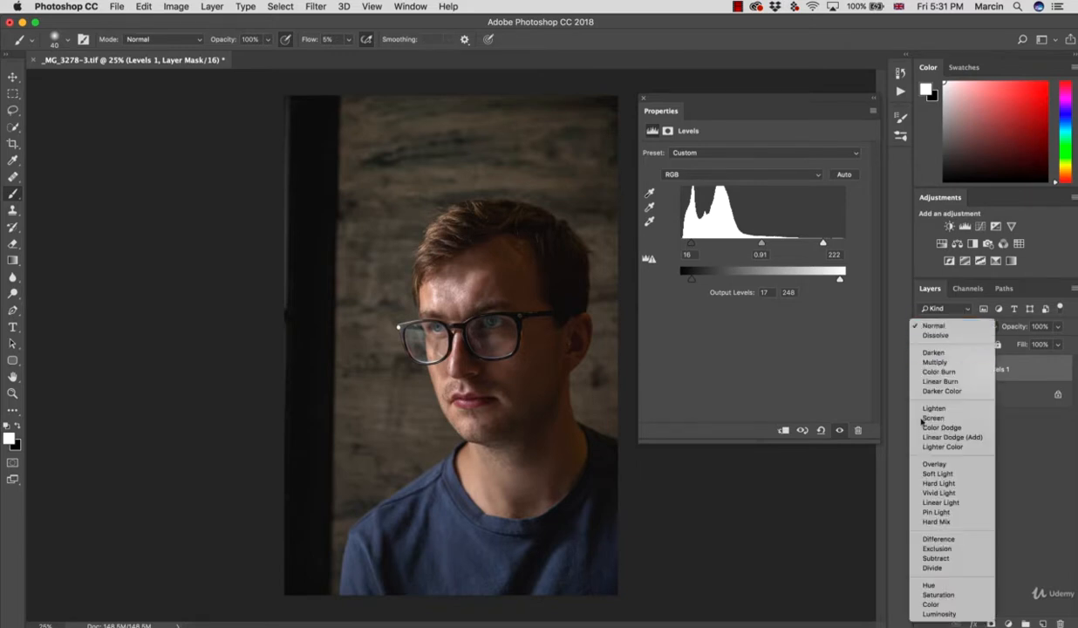
left_click(934, 614)
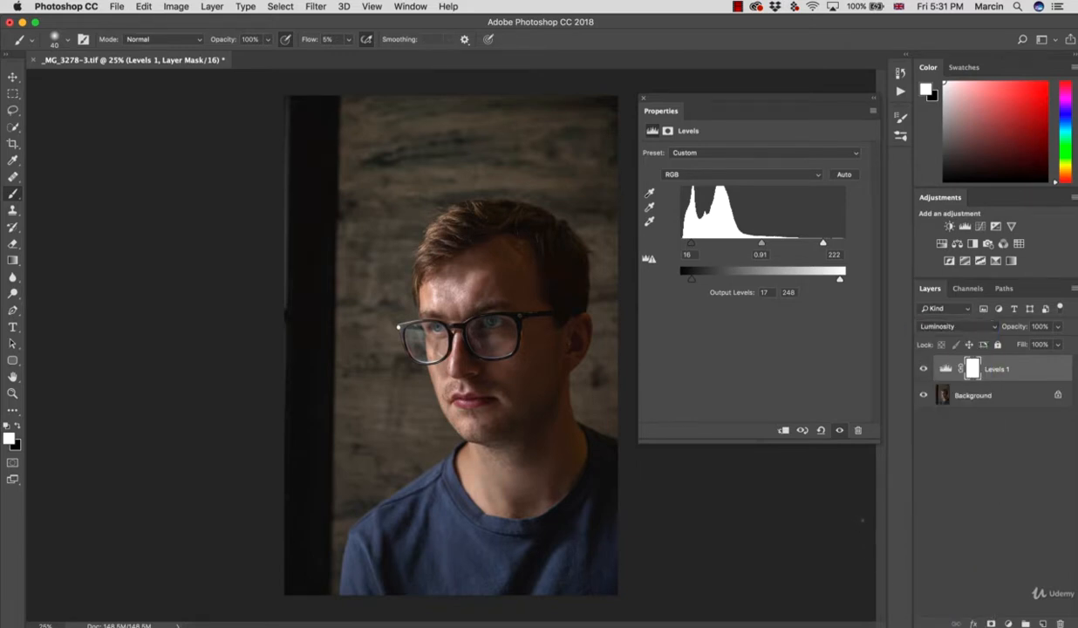
- Add a Color Balance adjustment layer, shifting the shadows slightly toward red and setting their yellow-blue value to -7
left_click(1008, 624)
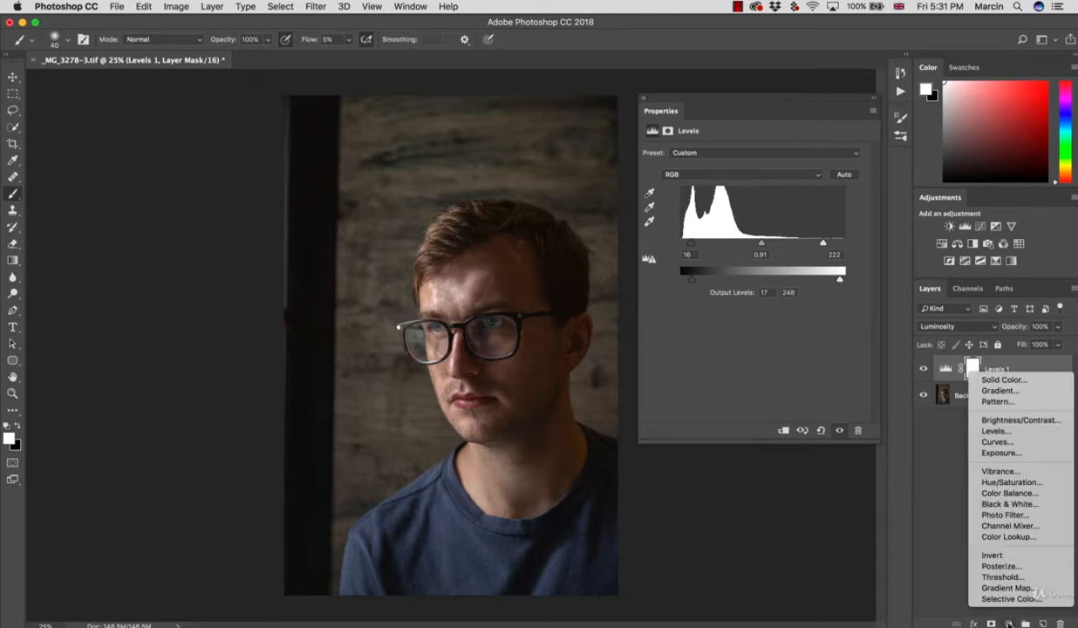
left_click(1001, 494)
left_click(695, 152)
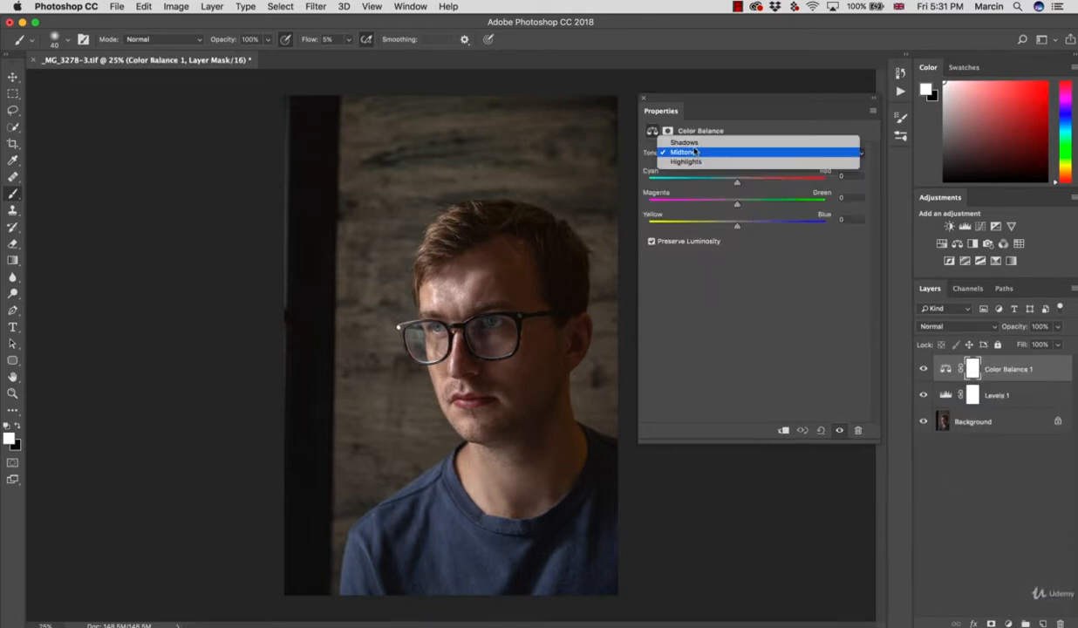
left_click(684, 142)
left_click_drag(736, 184, 740, 185)
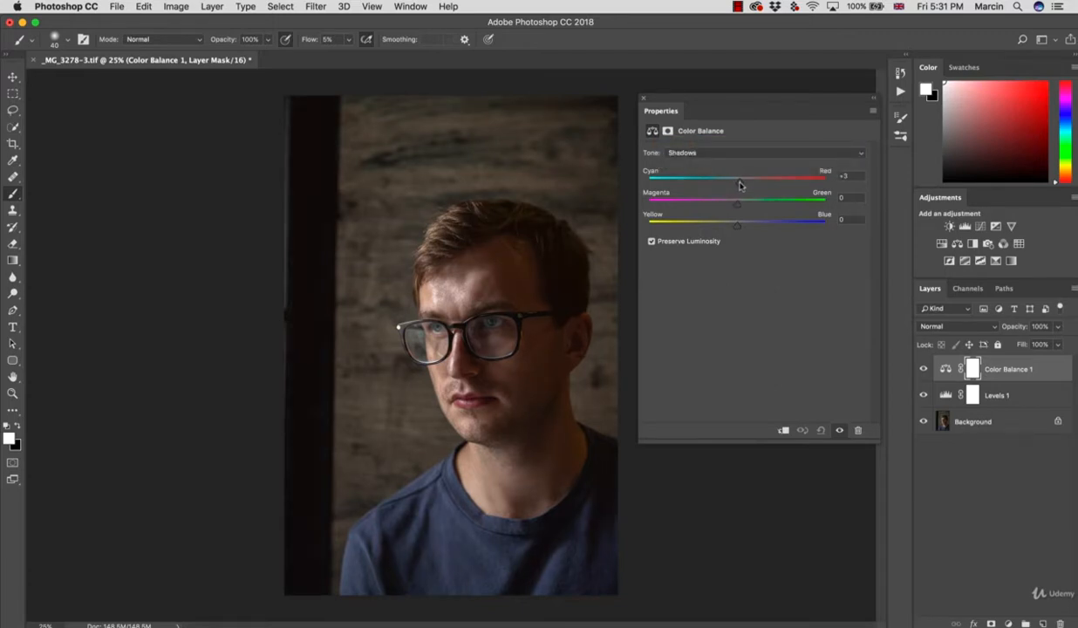
left_click_drag(737, 224, 731, 224)
- Shift the Color Balance midtones slightly toward red and toward yellow
left_click(720, 154)
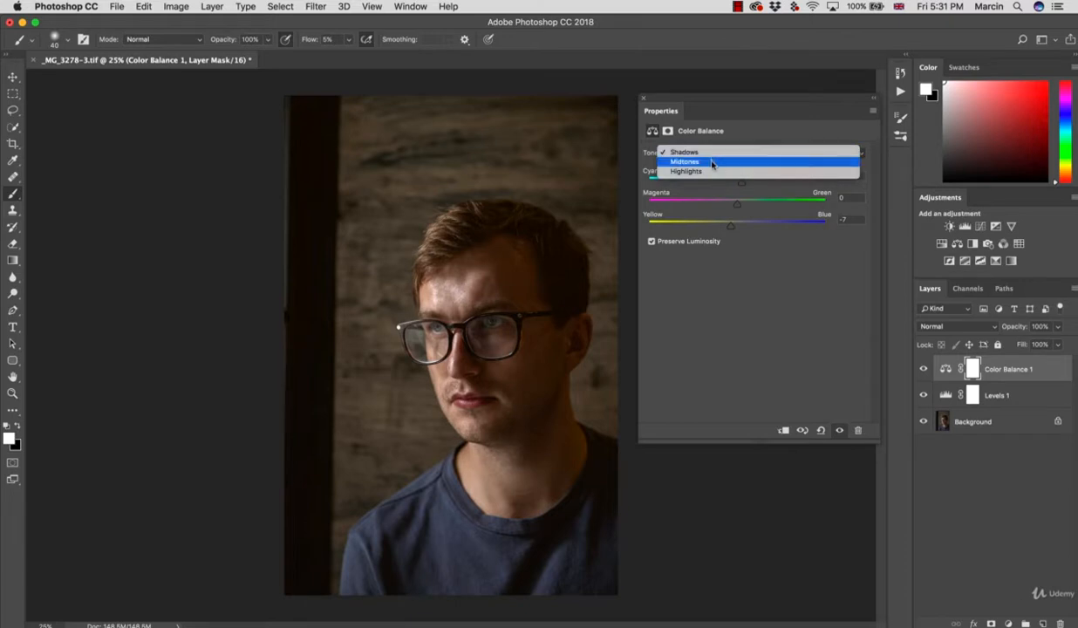
left_click(712, 164)
left_click_drag(737, 184, 741, 184)
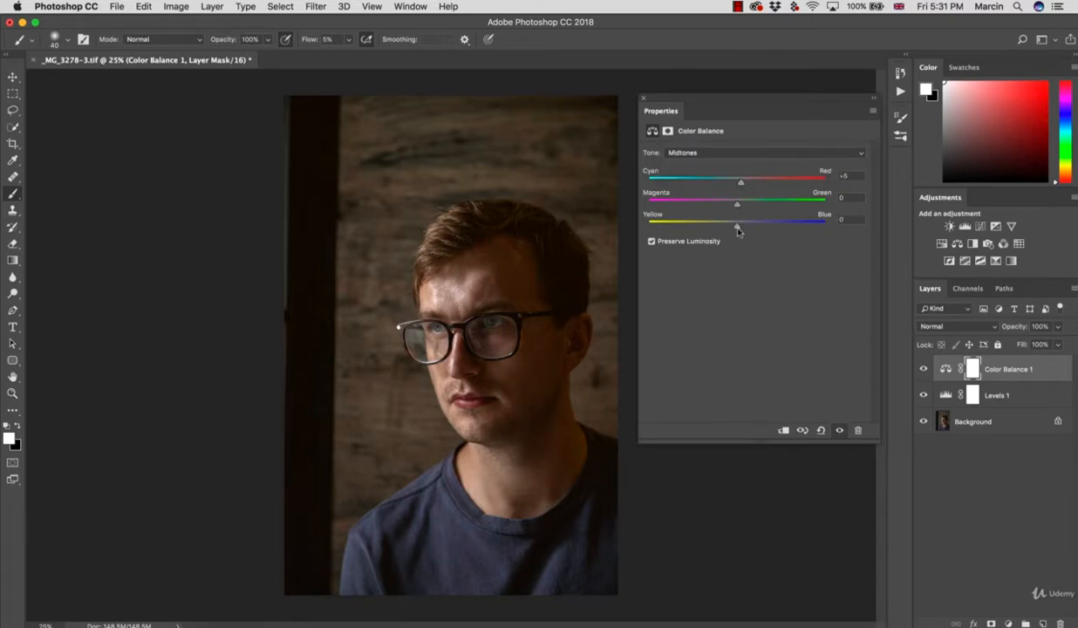
left_click_drag(737, 225, 731, 225)
left_click_drag(741, 183, 739, 184)
left_click_drag(732, 224, 730, 225)
- Set the Color Balance highlights to cyan-red -5 and yellow-blue +5, and change the layer's blend mode to Color
left_click(711, 153)
left_click(708, 163)
left_click_drag(735, 182, 731, 182)
left_click_drag(737, 224, 740, 226)
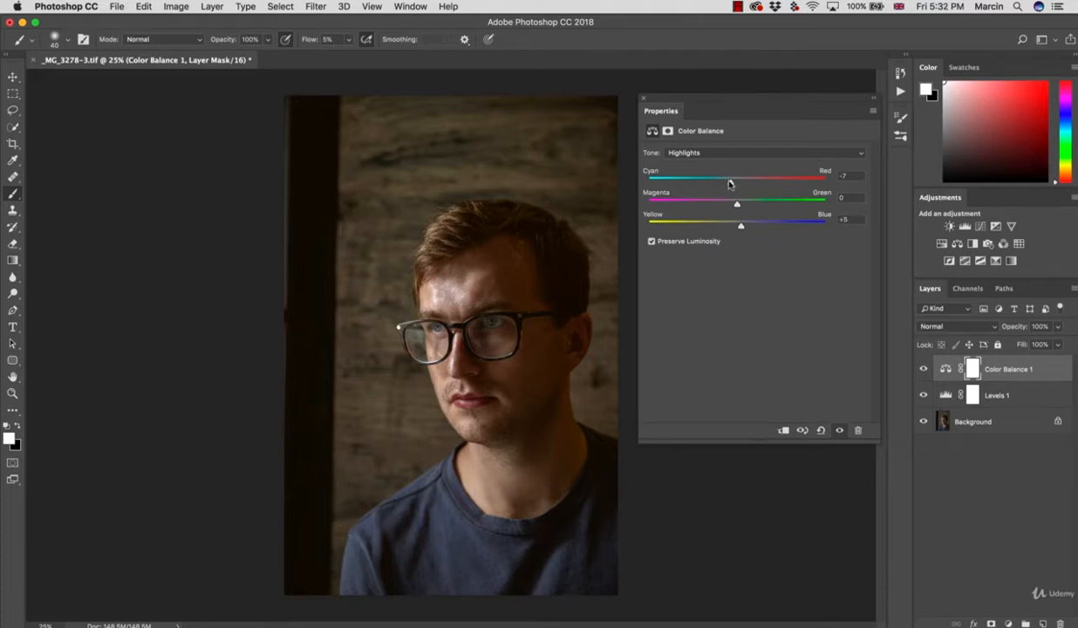
left_click_drag(730, 182, 733, 183)
left_click(924, 324)
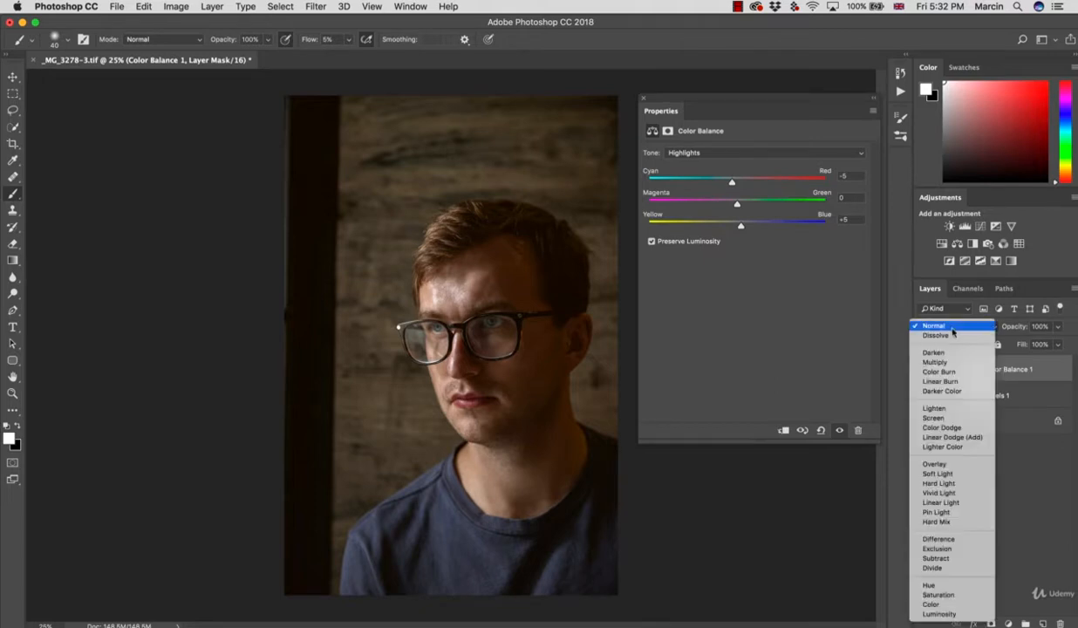
left_click(931, 605)
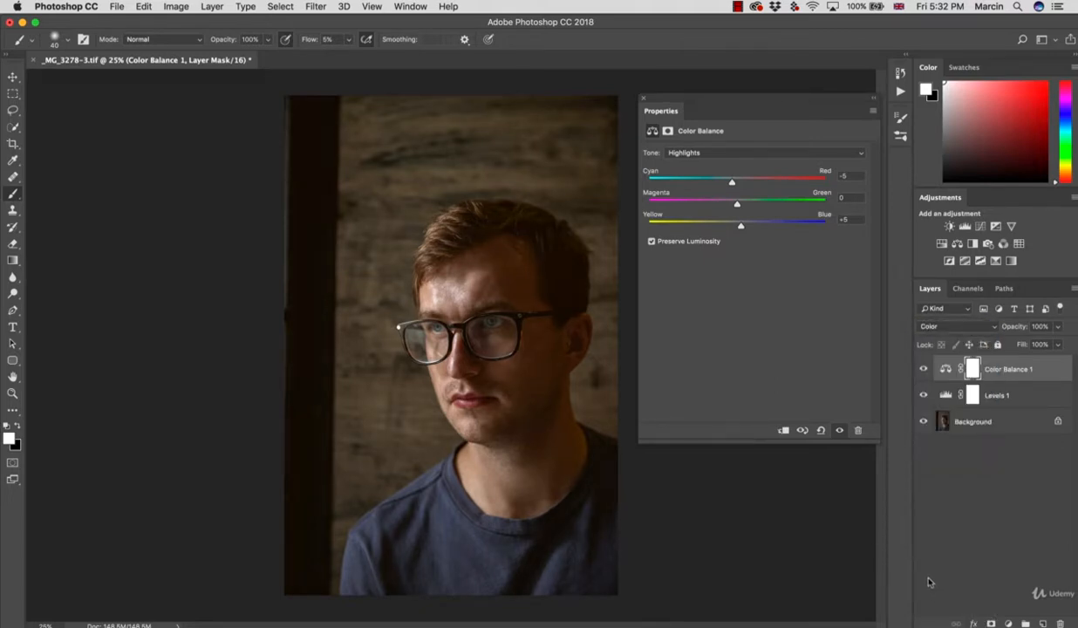
- Add a Solid Color fill layer in brown a67c66 on top and set its blend mode to Multiply
left_click(1007, 622)
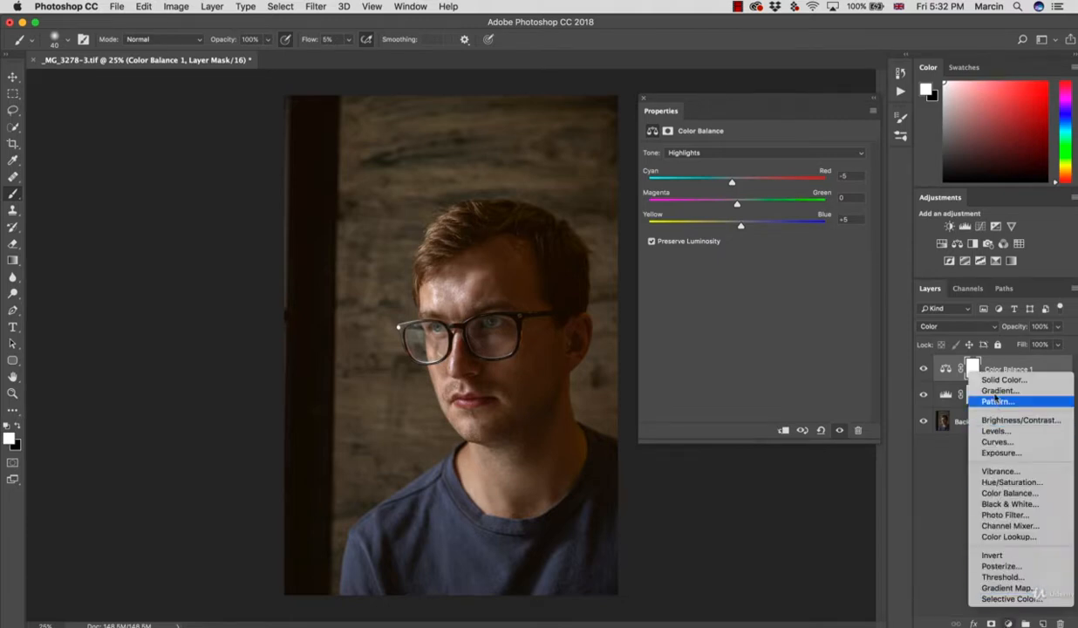
left_click(977, 381)
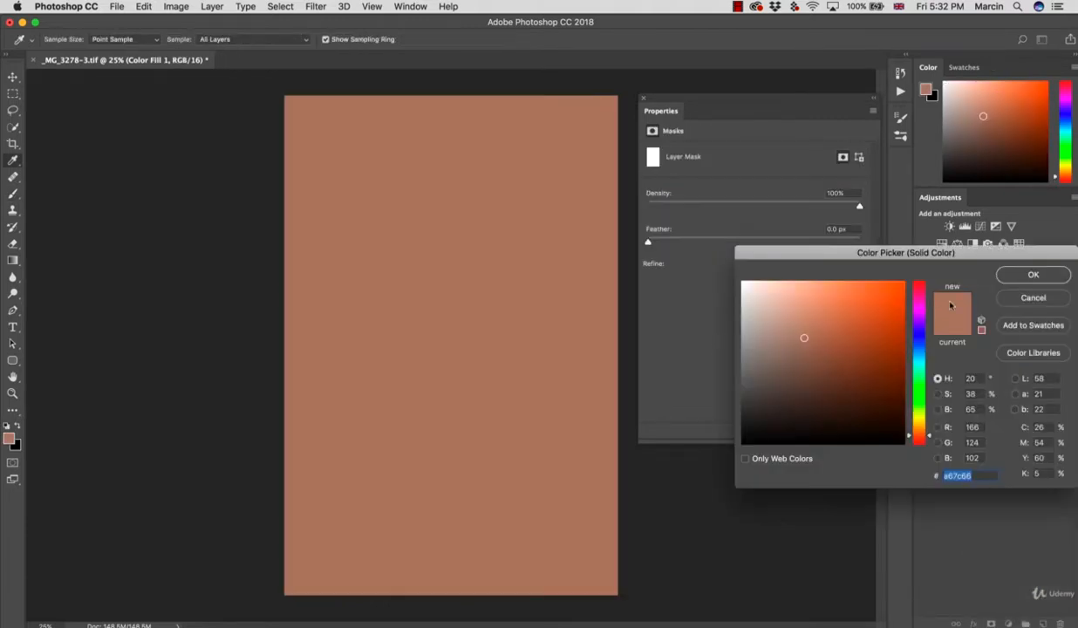
left_click(1014, 279)
left_click(926, 326)
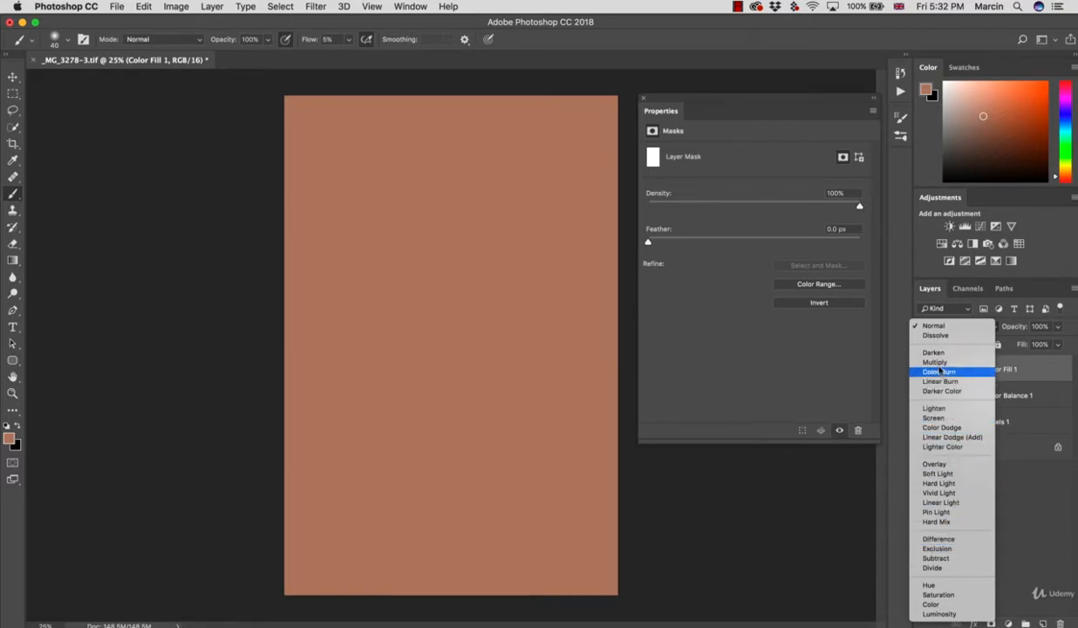
left_click(935, 361)
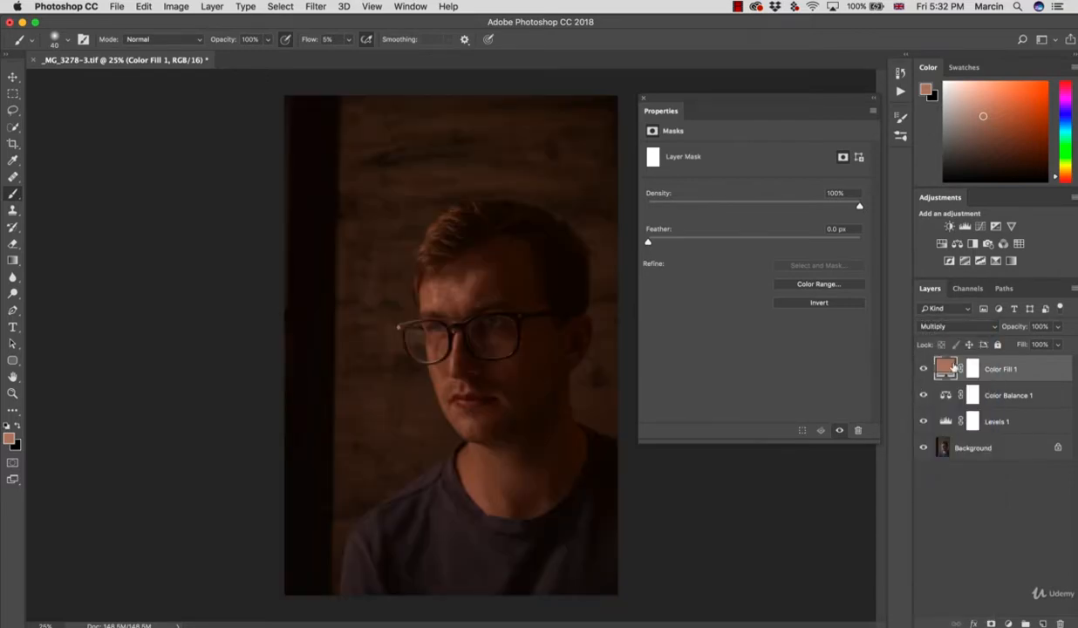
- Change the fill layer's color to a bright light cyan with a hue of 185°
double_click(946, 368)
left_click(915, 360)
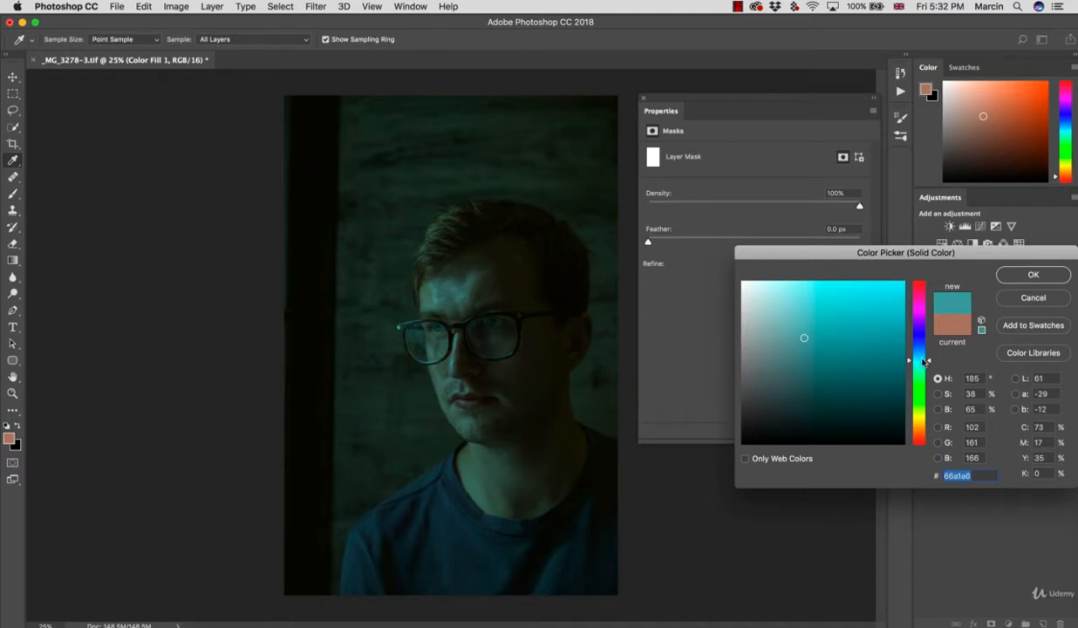
left_click(796, 293)
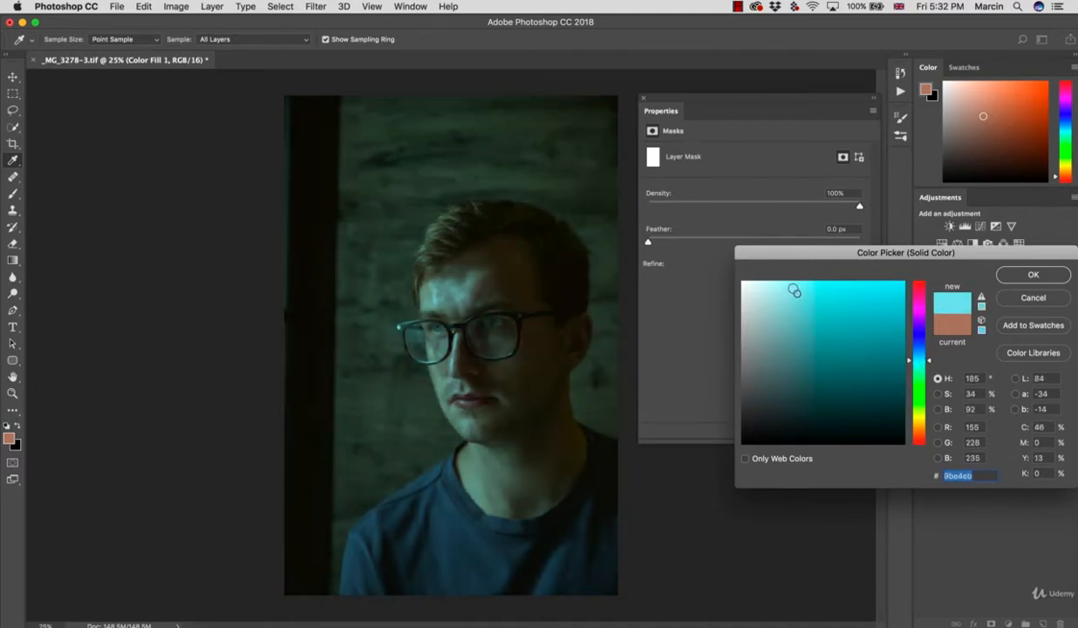
left_click(787, 280)
left_click(1016, 275)
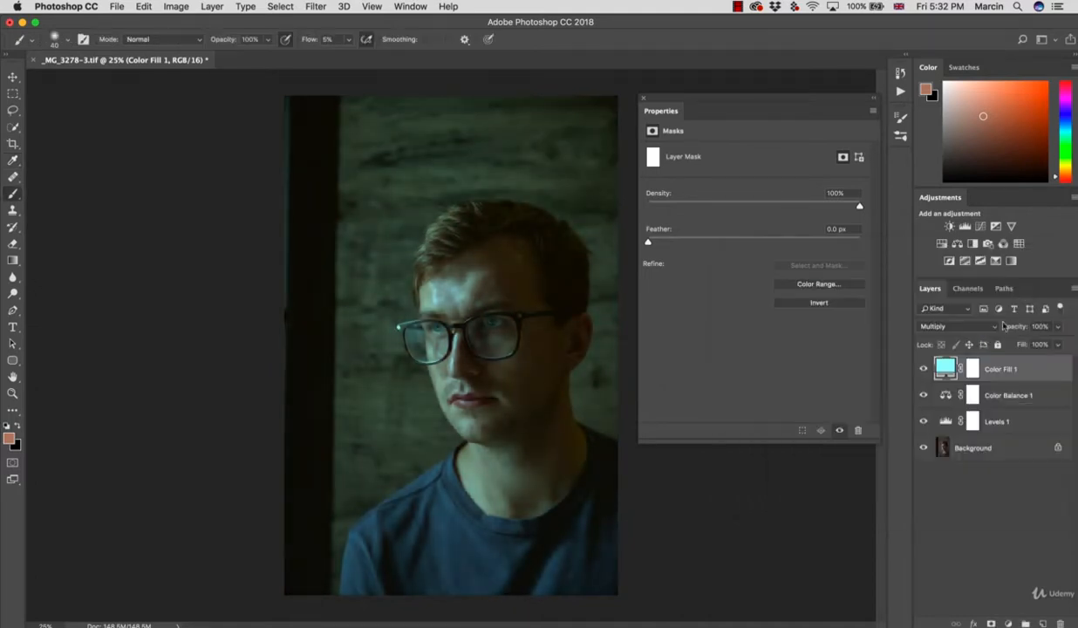
- Reduce the cyan fill layer's opacity to 20% and compare the photo with and without the layer
left_click_drag(1016, 327, 974, 325)
left_click(924, 369)
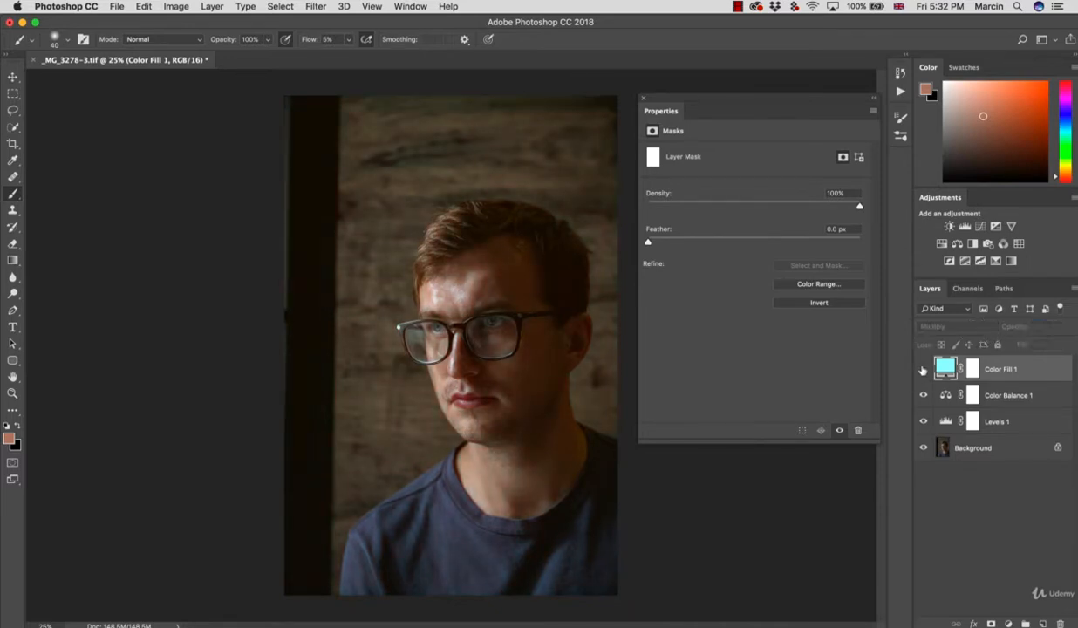
left_click(924, 369)
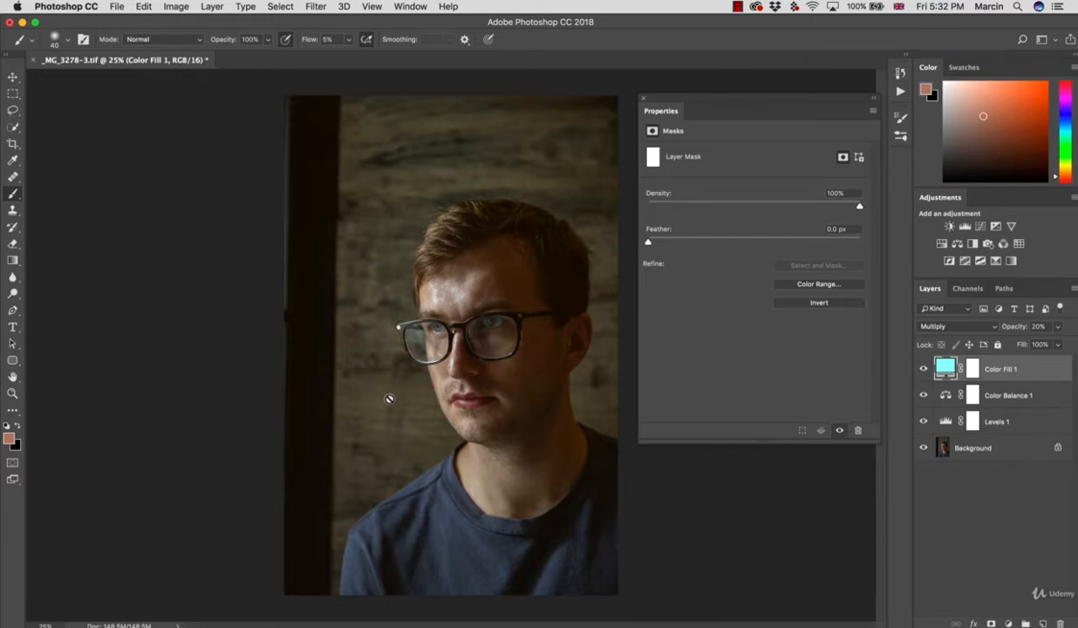
- Export the grade as Color Lookup Tables in CUBE format with 64 grid points at High quality
left_click(116, 8)
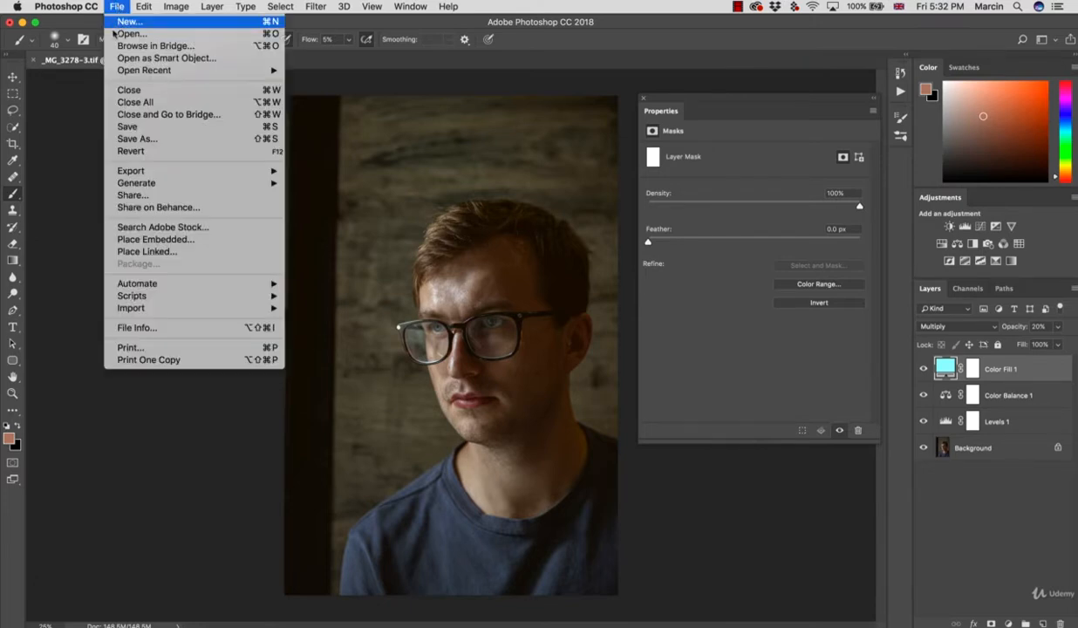
mouse_move(131, 169)
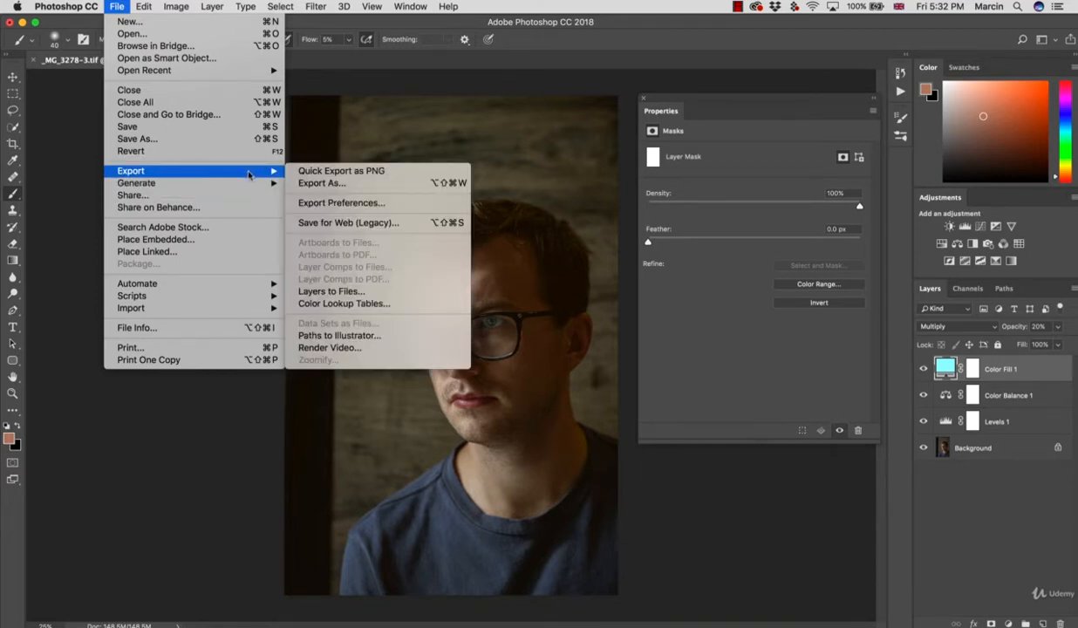
left_click(329, 303)
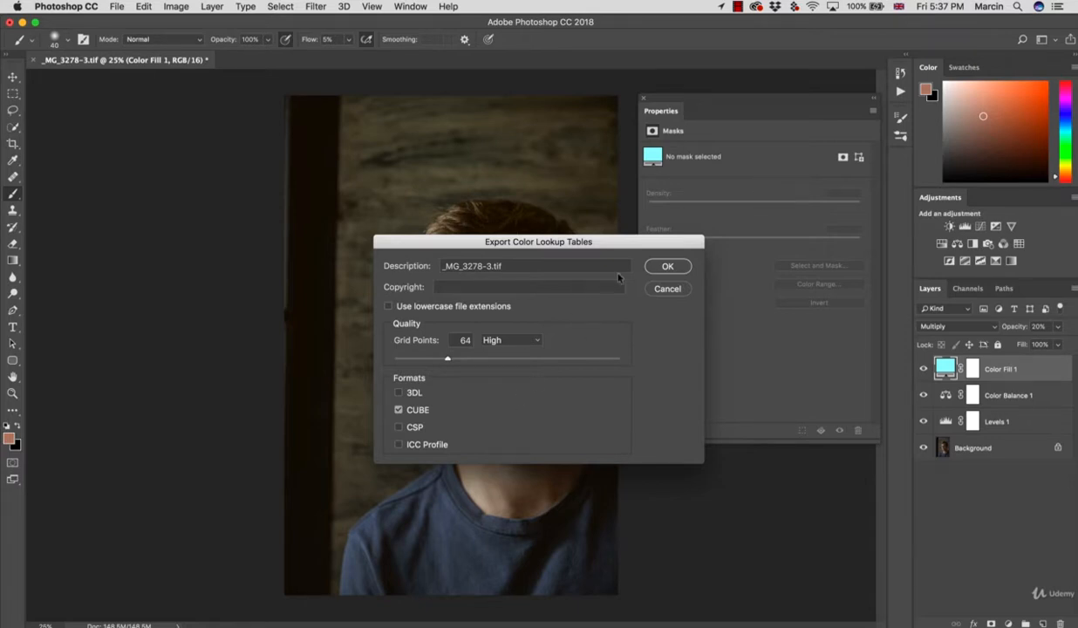
left_click(665, 267)
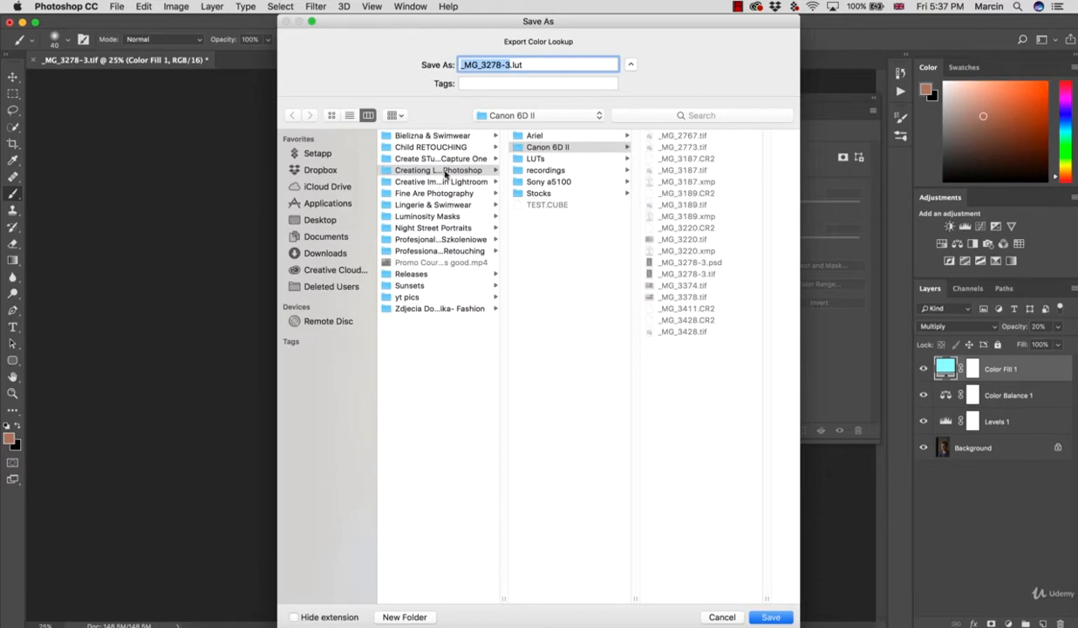
- Save the exported lookup table as TEST.lut in the Creationg LUTs in Photoshop folder
left_click(430, 171)
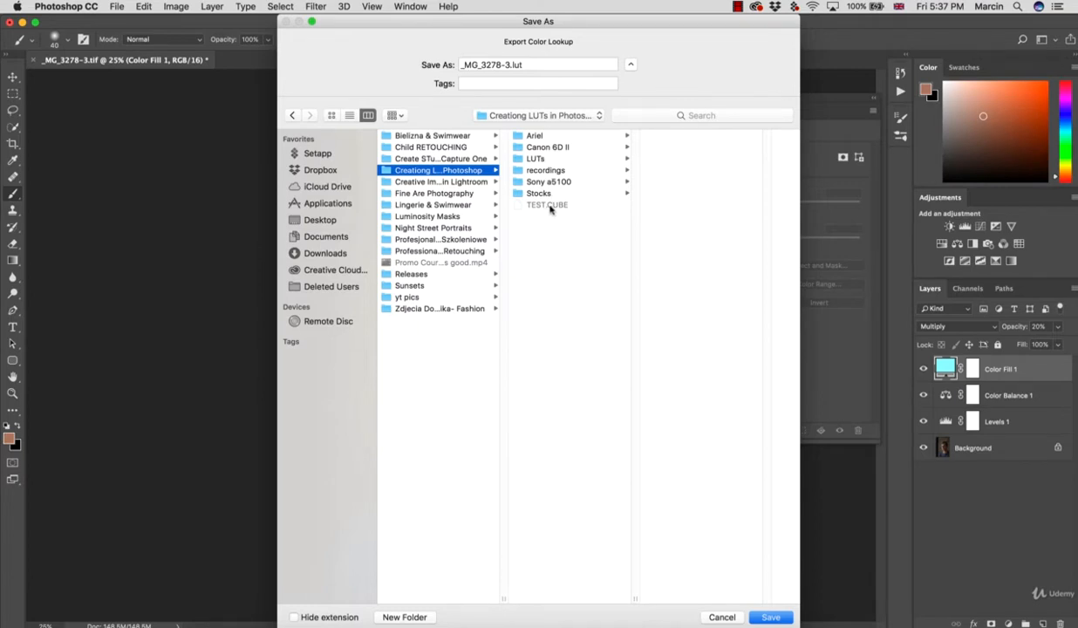
left_click(509, 64)
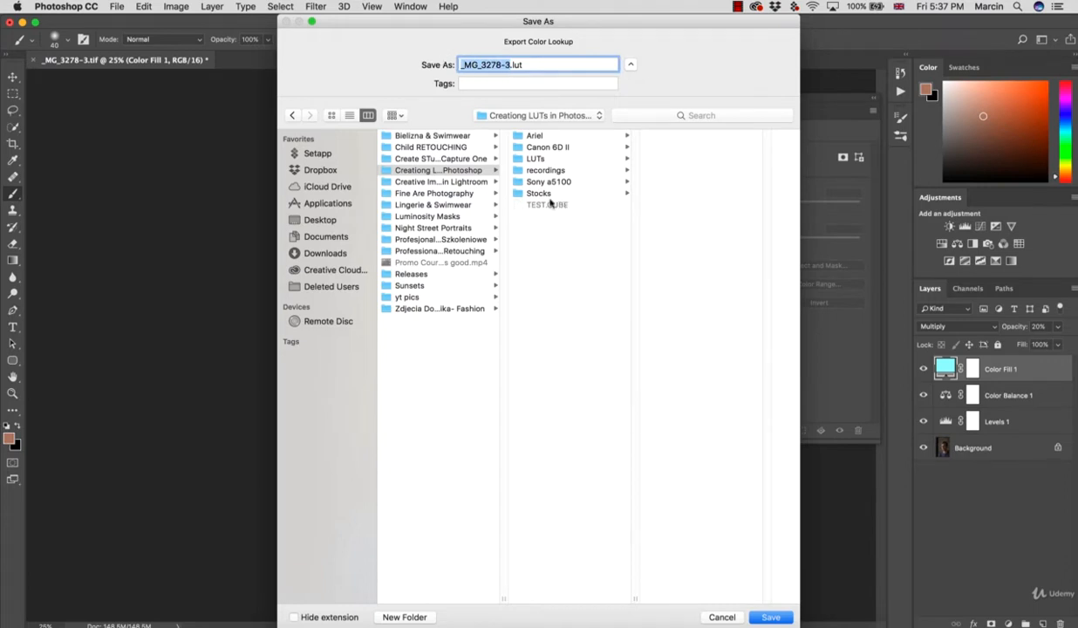
type("TEST")
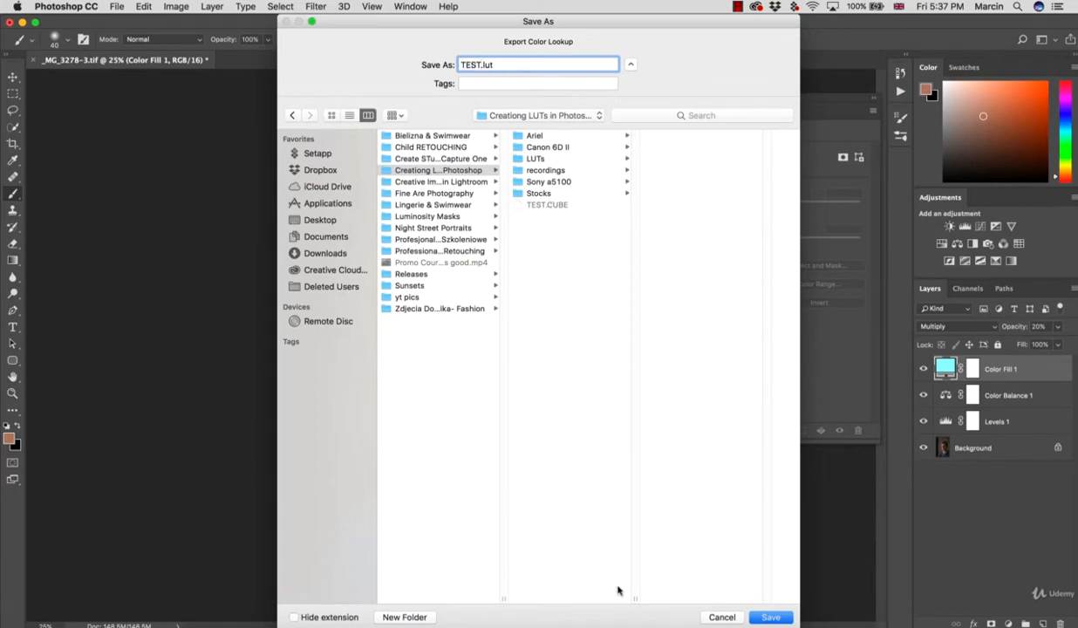
left_click(768, 615)
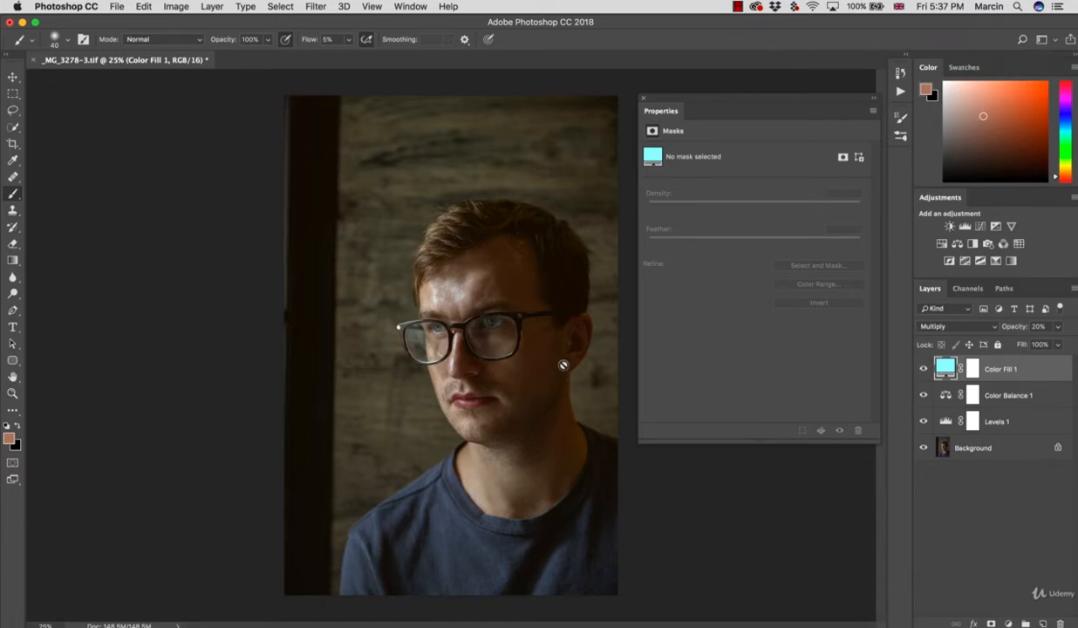
- Delete the Color Fill, Color Balance and Levels layers, leaving only the Background
key("BackSpace")
key("BackSpace")
key("BackSpace")
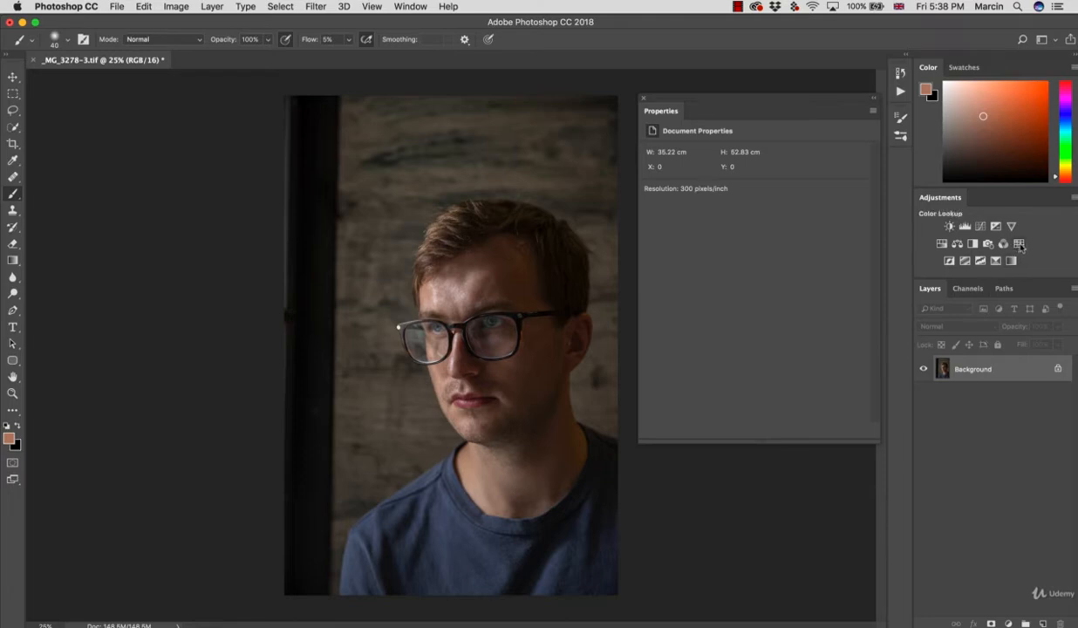
- Add a Color Lookup adjustment layer above the Background and open the file browser for loading a 3D LUT
left_click(1014, 619)
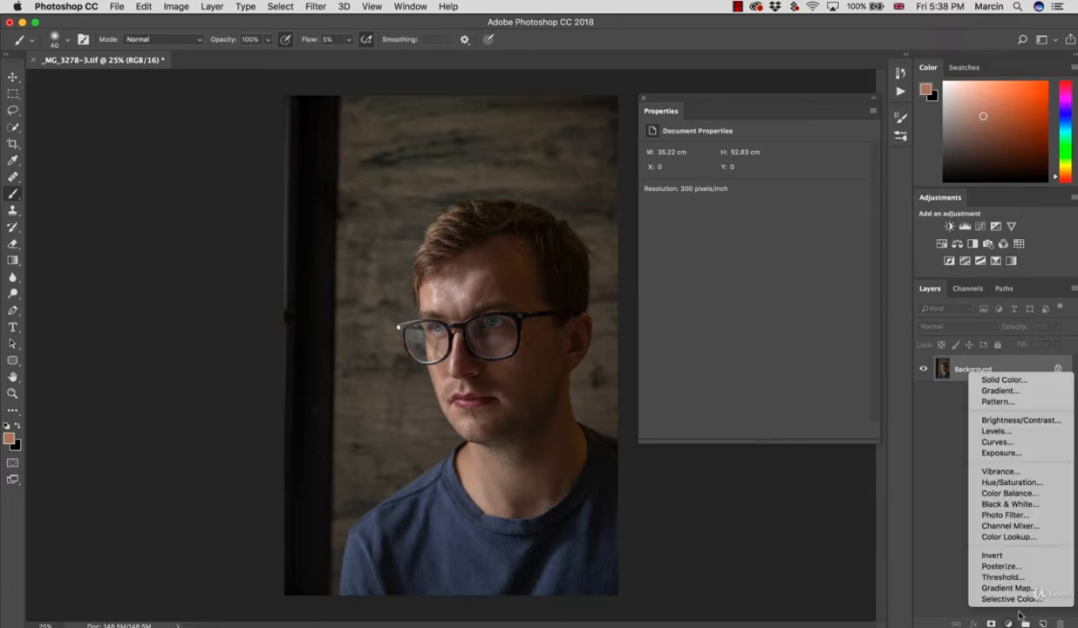
left_click(969, 534)
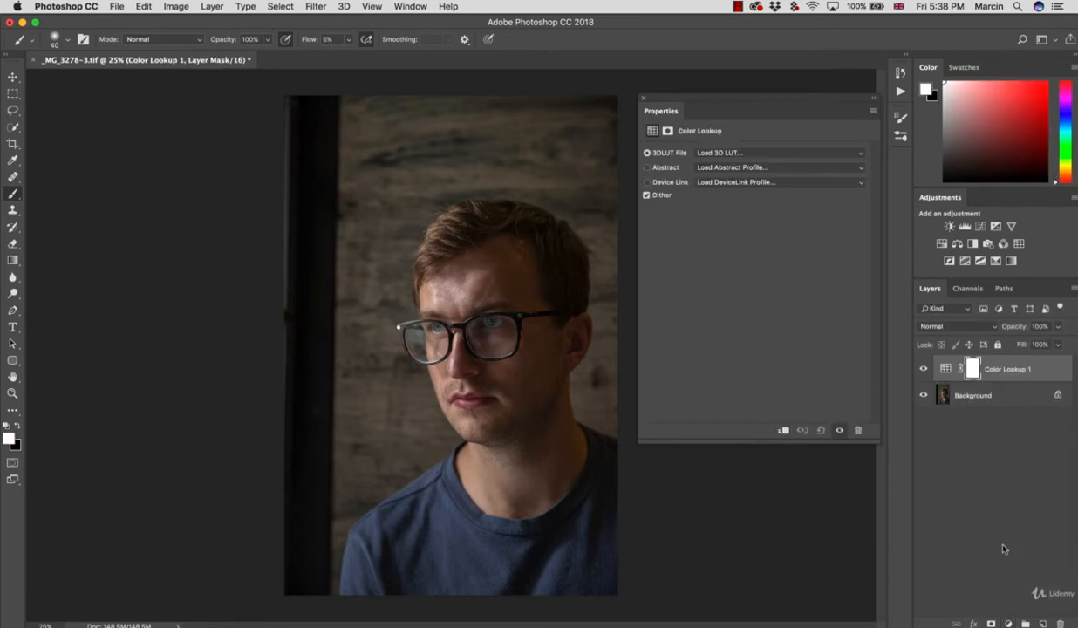
left_click(702, 153)
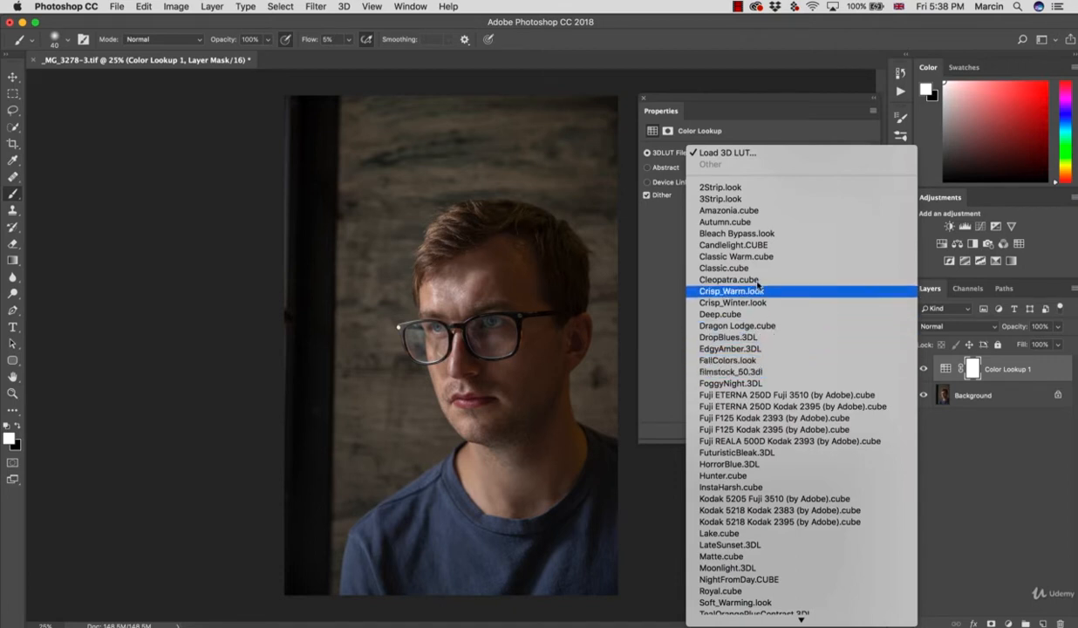
left_click(728, 154)
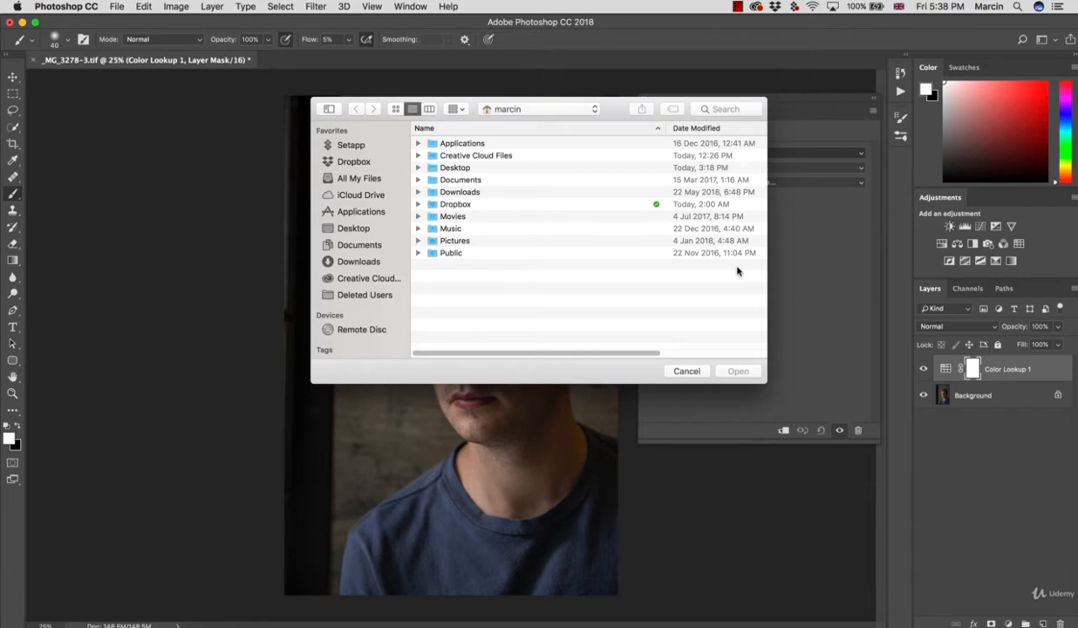
- Load TEST.CUBE from the Creationg LUTs in Photoshop folder, inside Courses on the Desktop, as the layer's 3D LUT
left_click(344, 225)
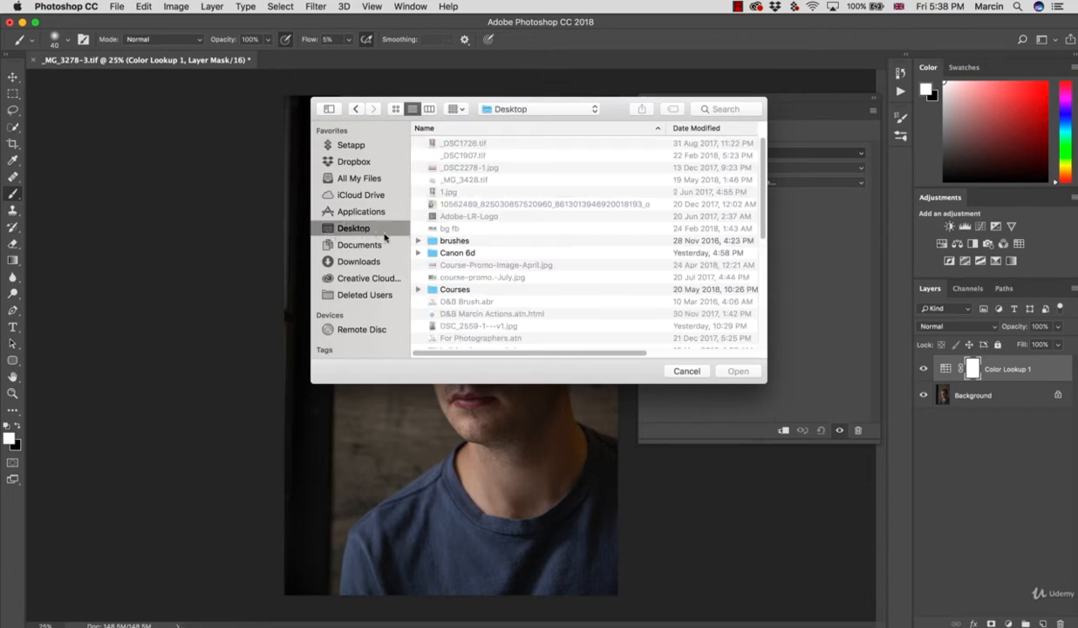
left_click(445, 287)
double_click(462, 292)
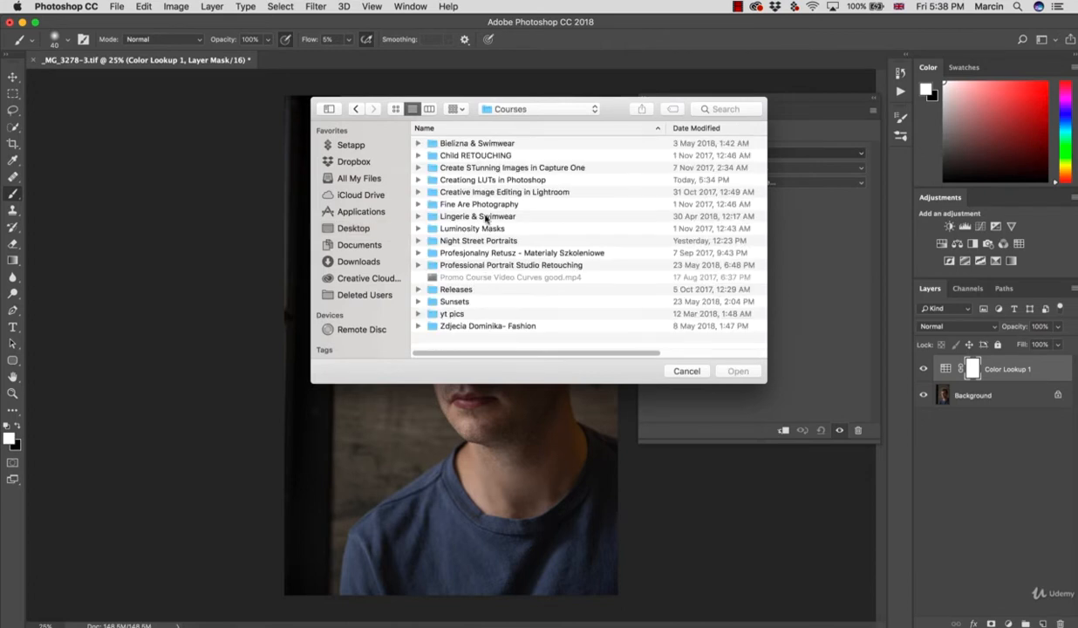
left_click(477, 180)
double_click(477, 180)
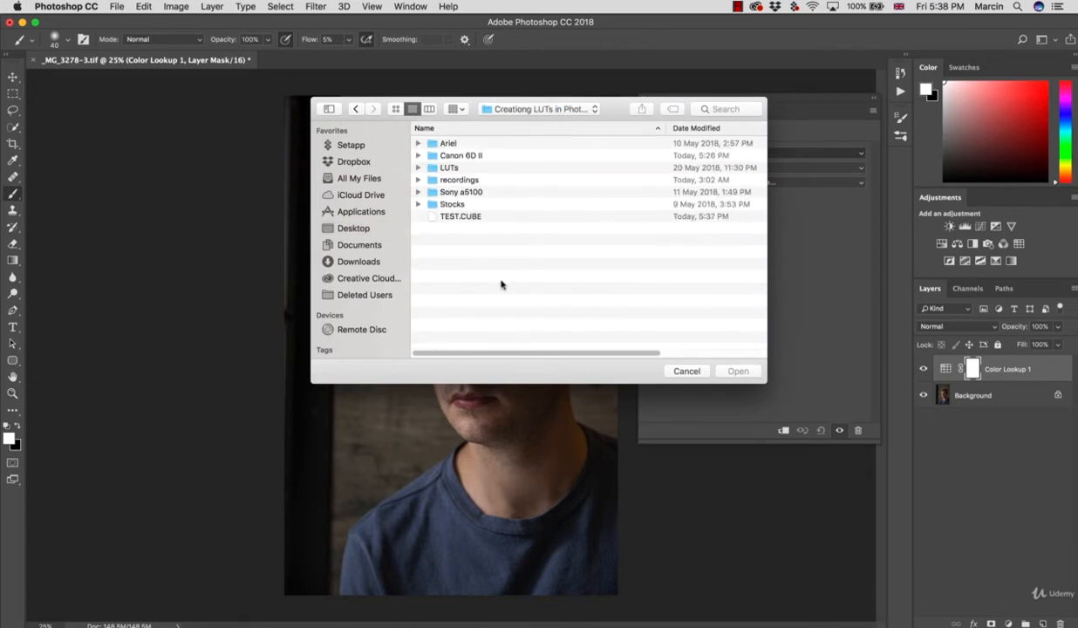
left_click(452, 216)
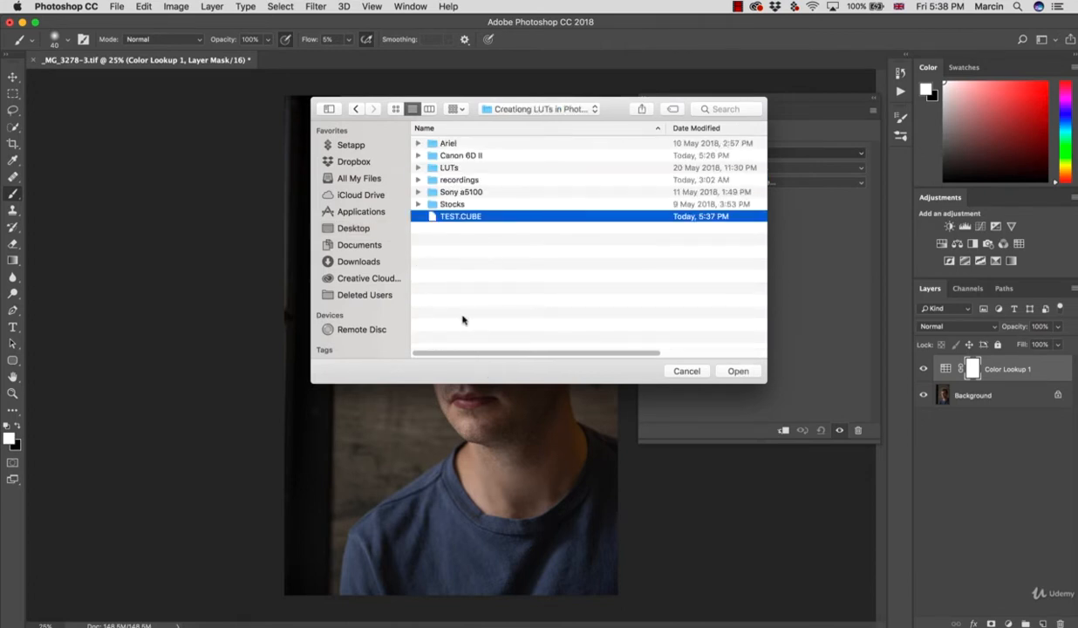
left_click(724, 370)
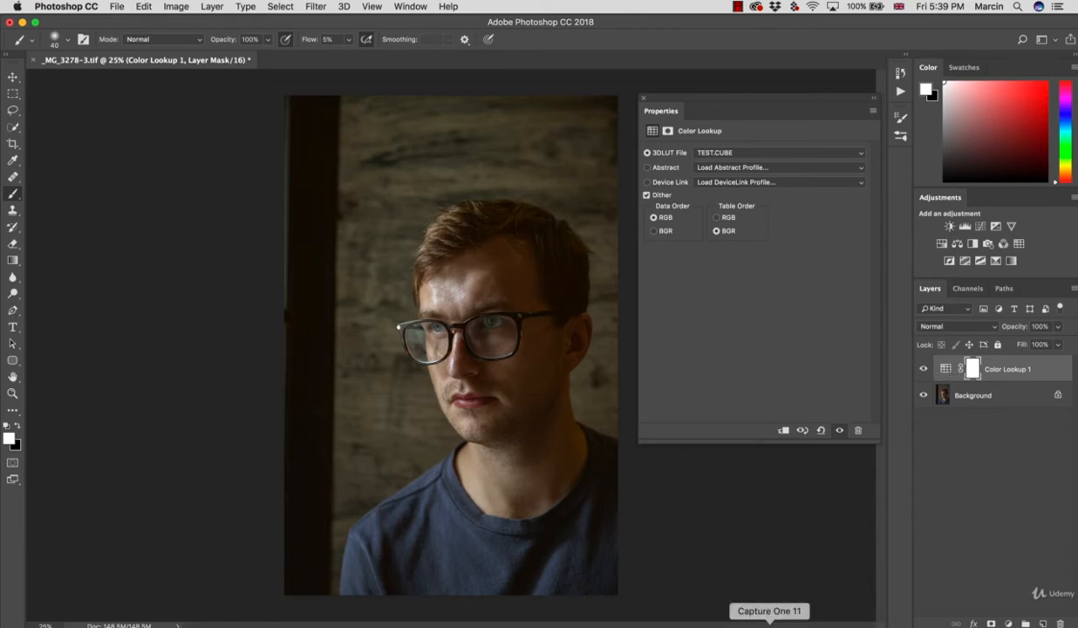
- Open the beach photo _MG_3374.tif and add a Color Lookup adjustment layer above its clean layer
left_click(734, 621)
double_click(209, 319)
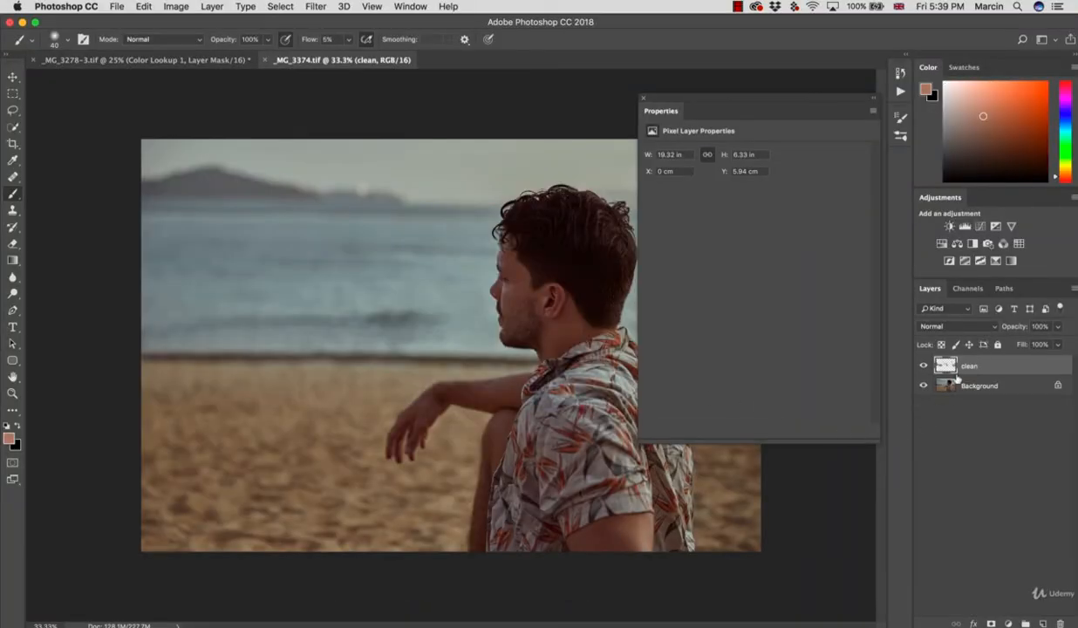
left_click(1018, 244)
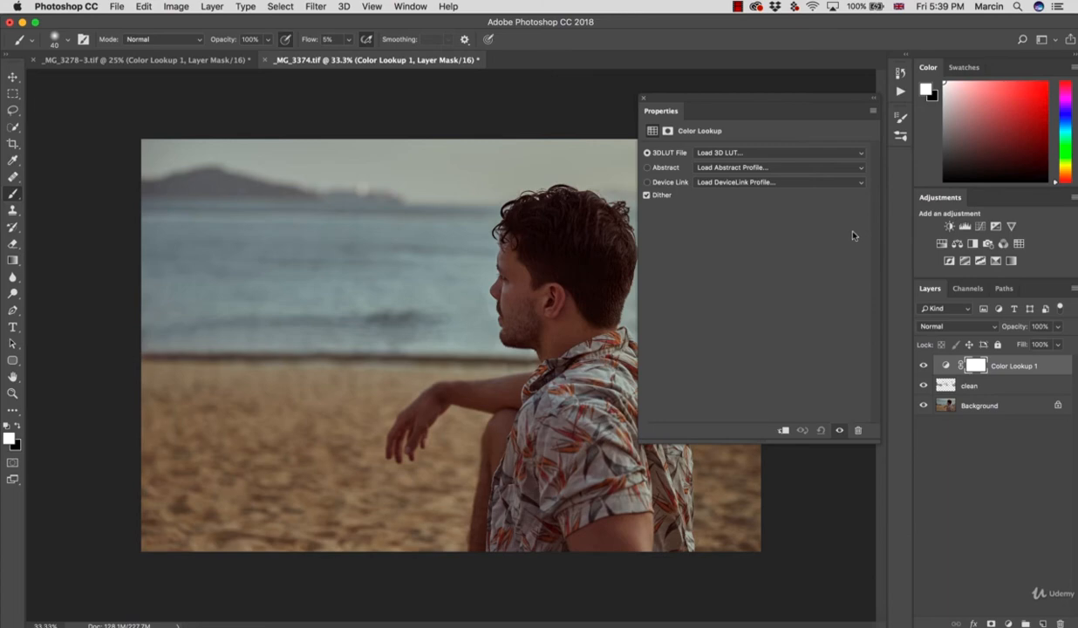
- Load TEST.CUBE as the beach photo's 3D LUT and compare the image with and without the Color Lookup layer
left_click(703, 152)
left_click(703, 153)
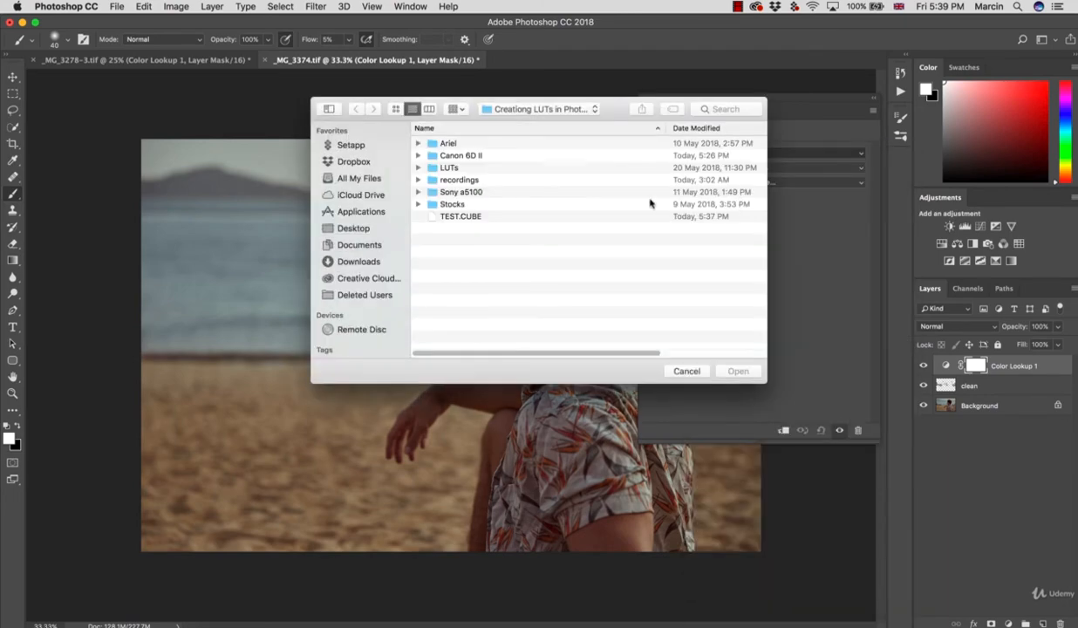
left_click(447, 217)
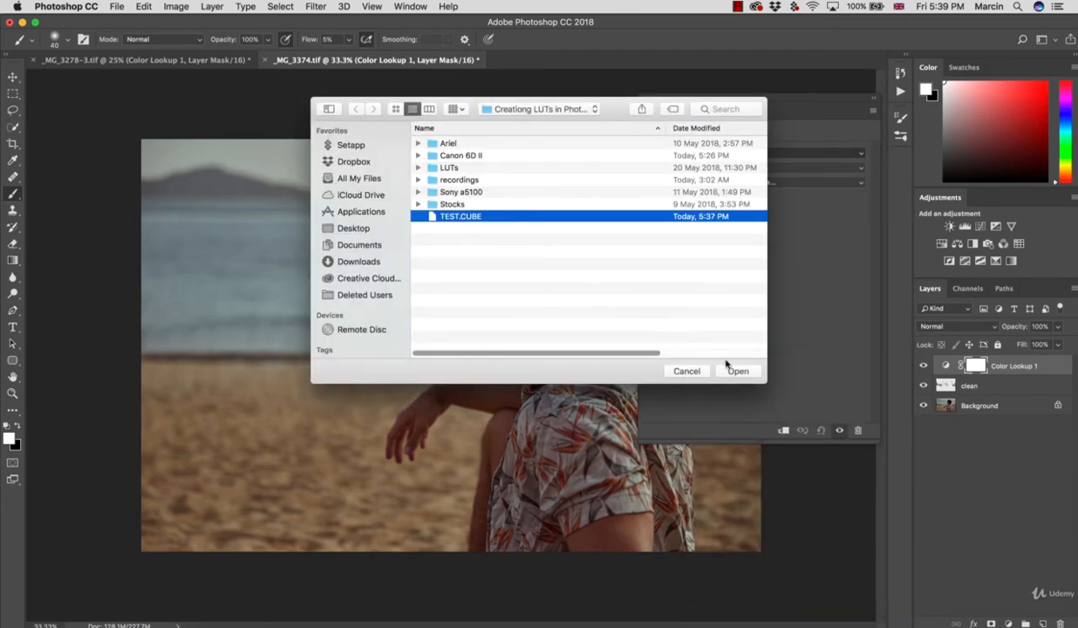
key("Return")
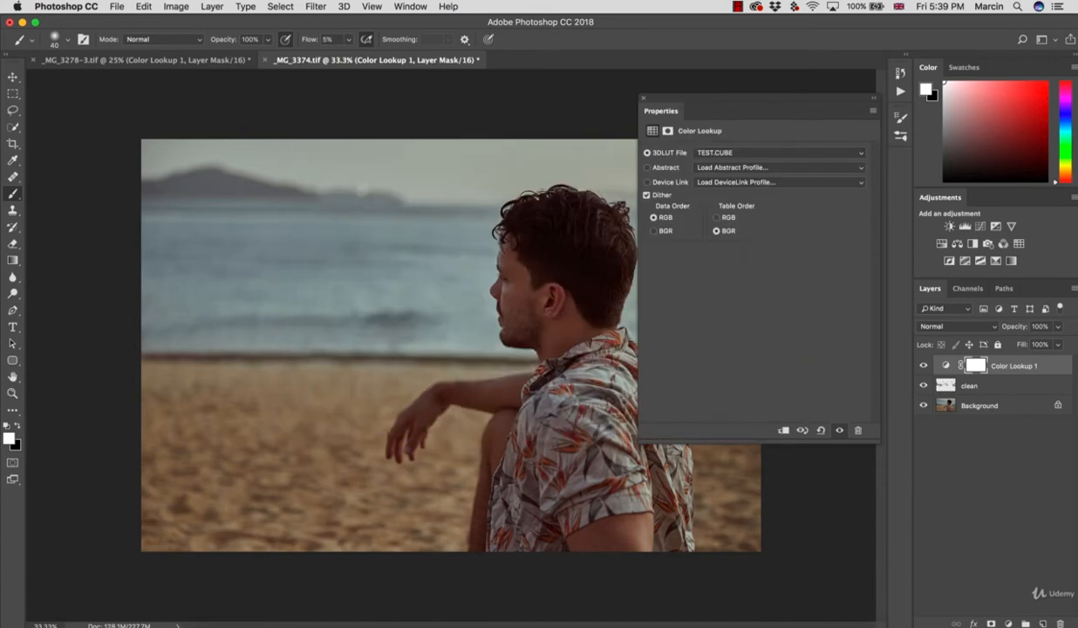
left_click(923, 367)
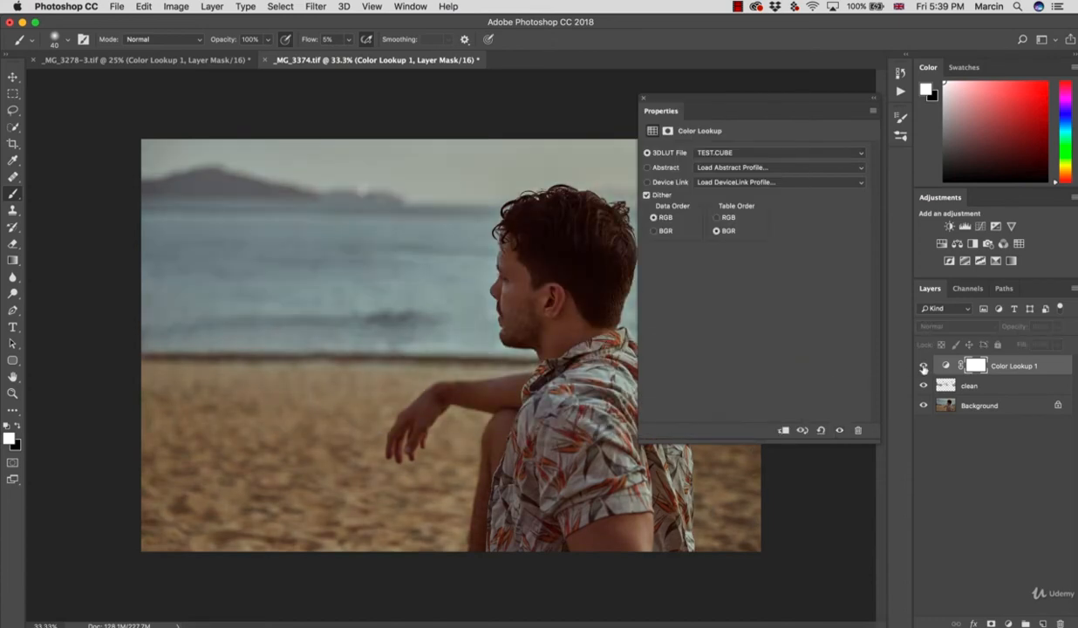
left_click(923, 367)
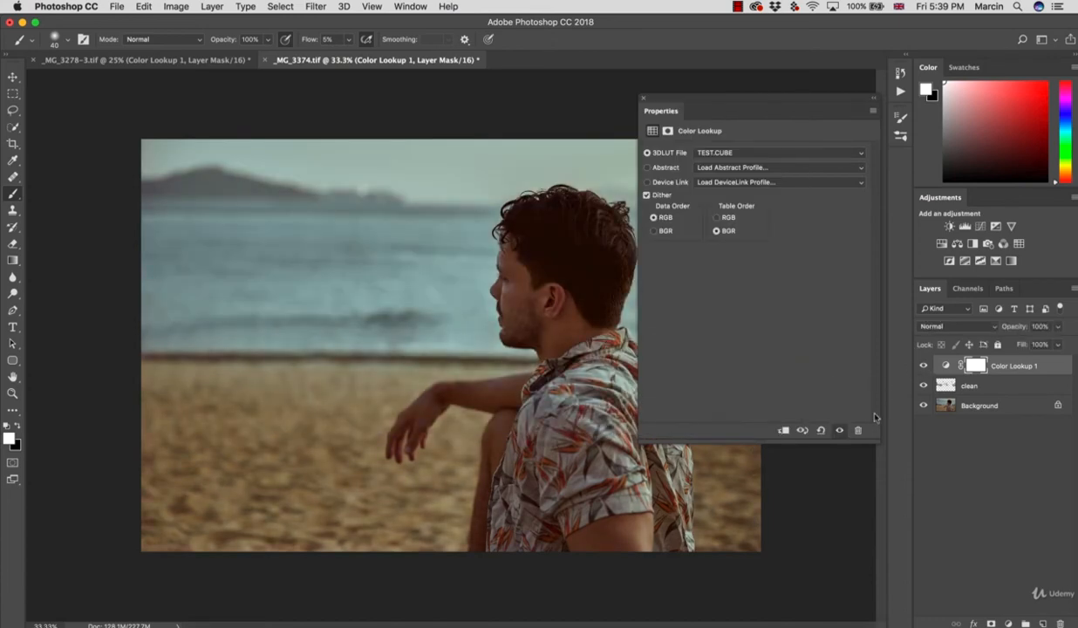